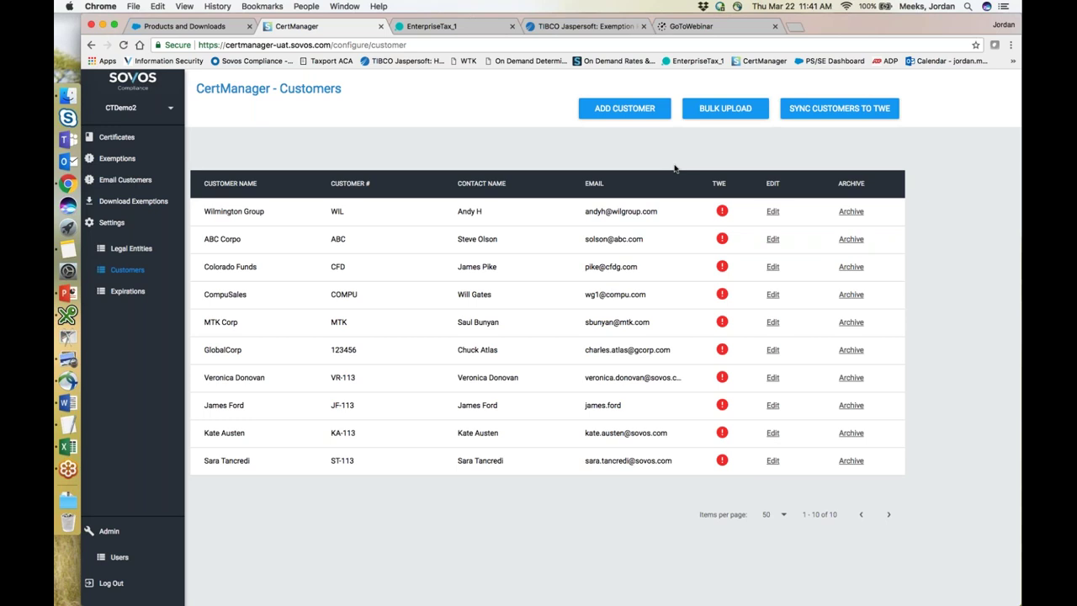
left_click(637, 111)
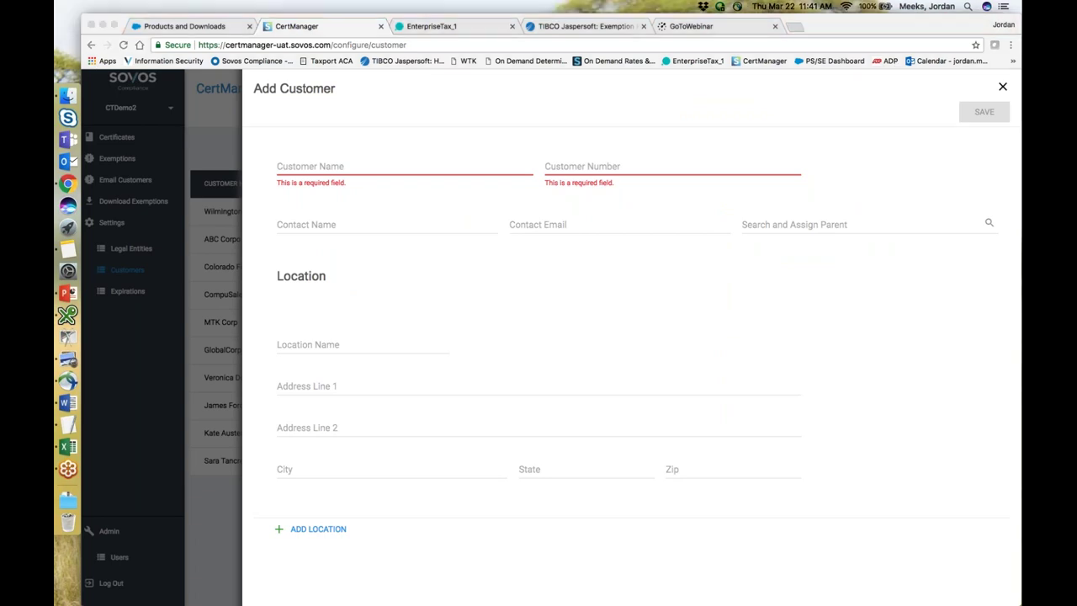
left_click(1002, 86)
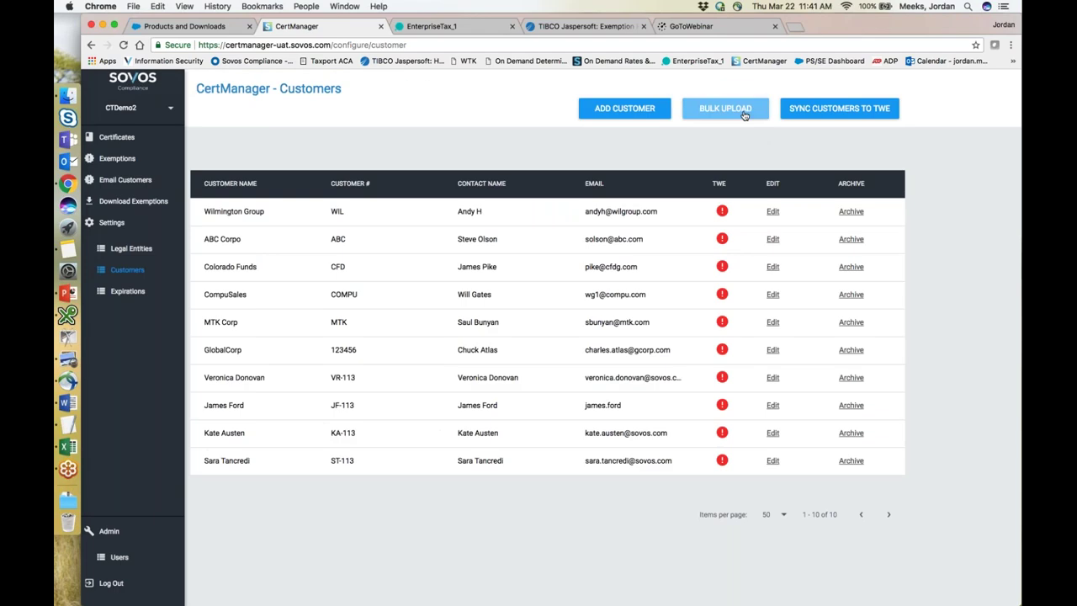
left_click(744, 115)
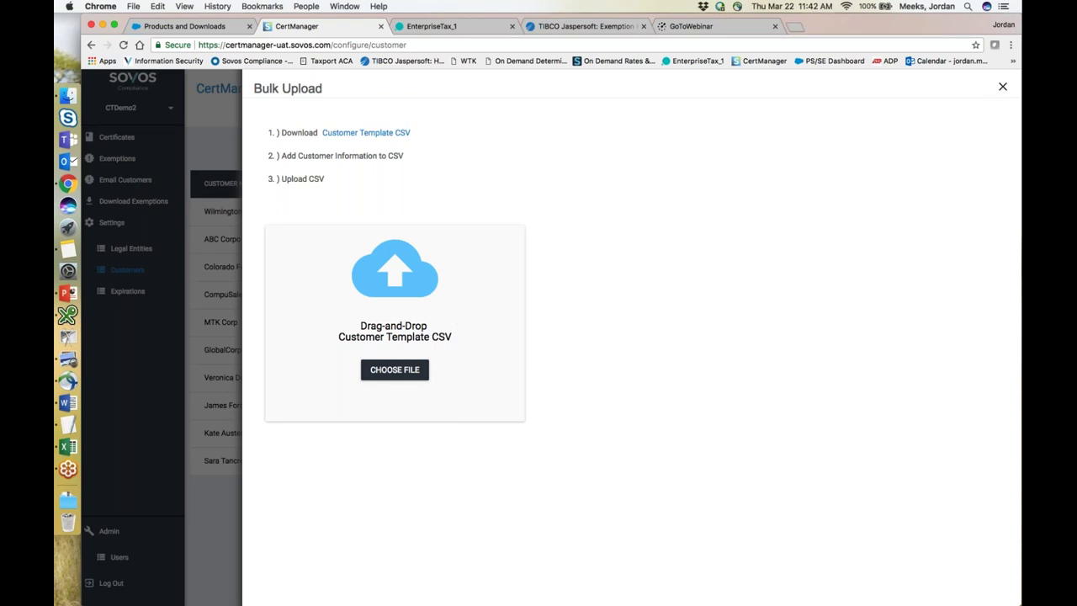
left_click(1002, 86)
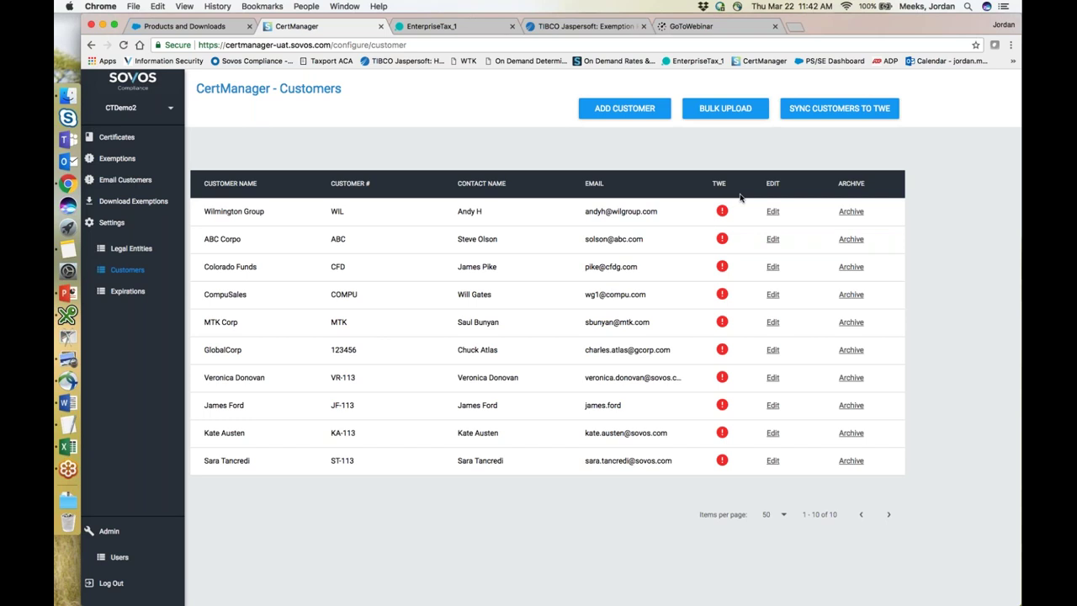
Sync customers to TWE, then go to the Certificates list and begin adding certificates
left_click(845, 118)
left_click(118, 143)
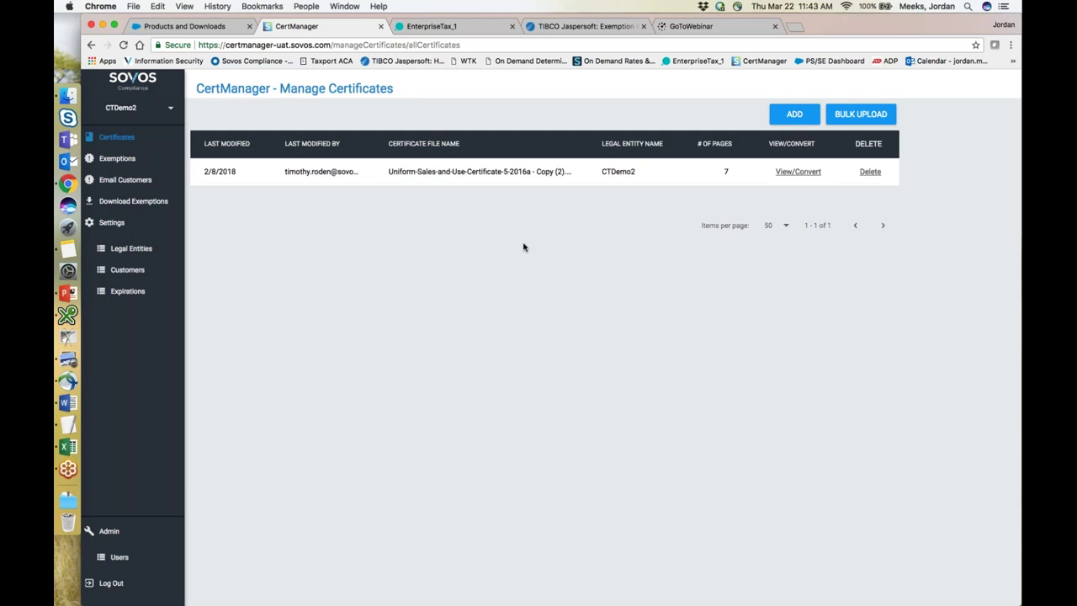
left_click(793, 114)
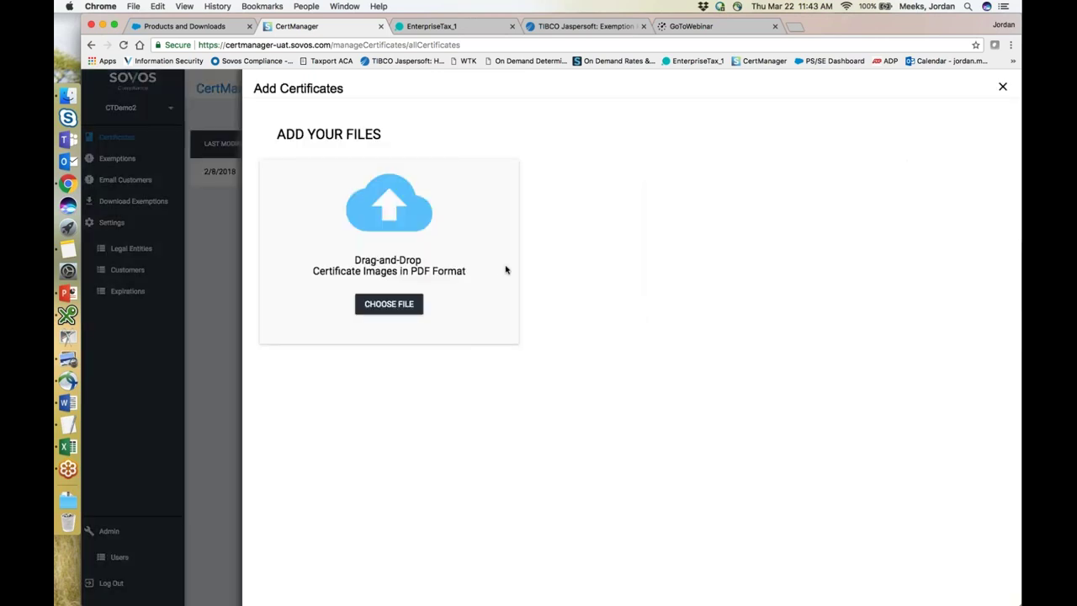
Upload all nine PDFs from the Documents > CertManager > Cert Samples folder
left_click(401, 304)
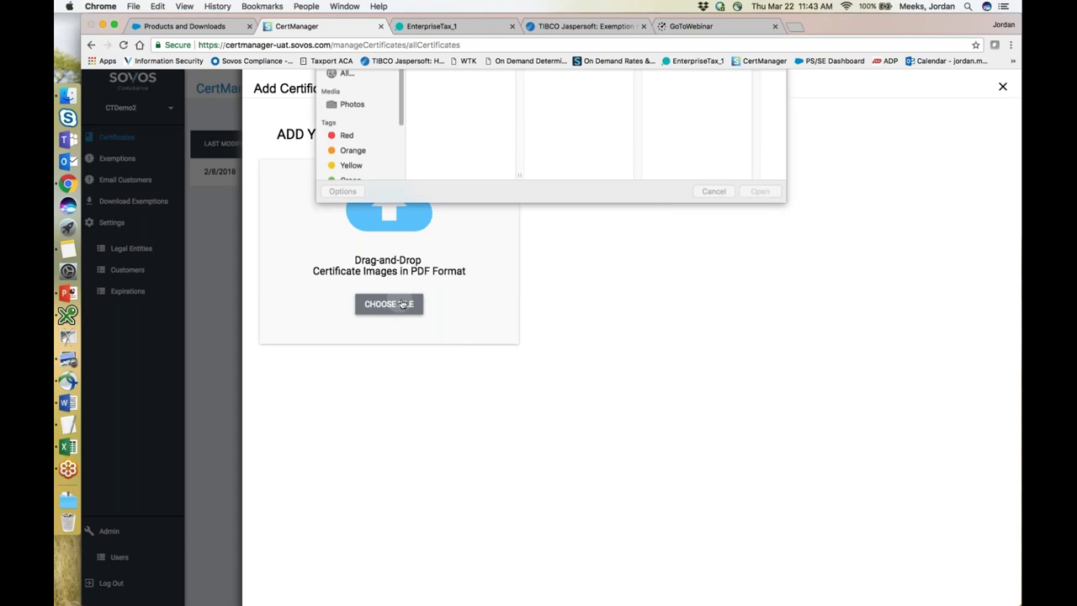
left_click(364, 160)
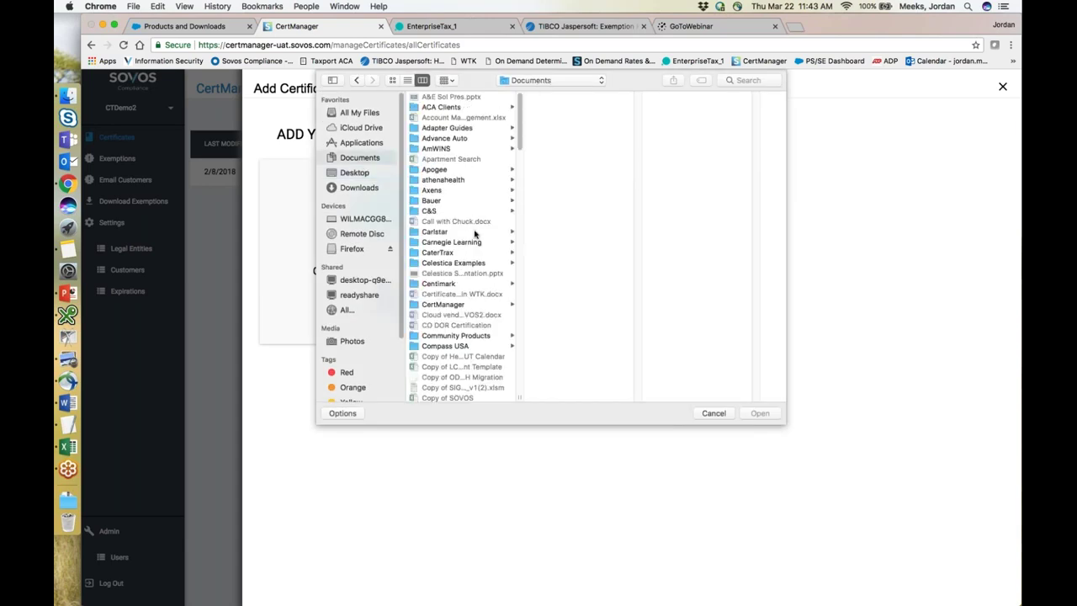
left_click(444, 305)
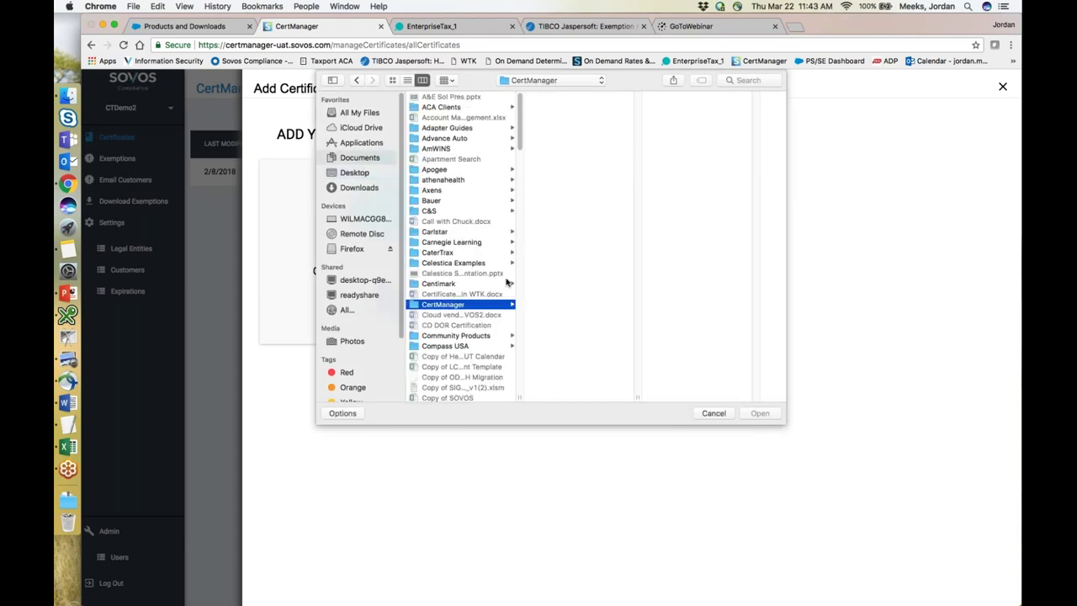
left_click(561, 149)
left_click(697, 97)
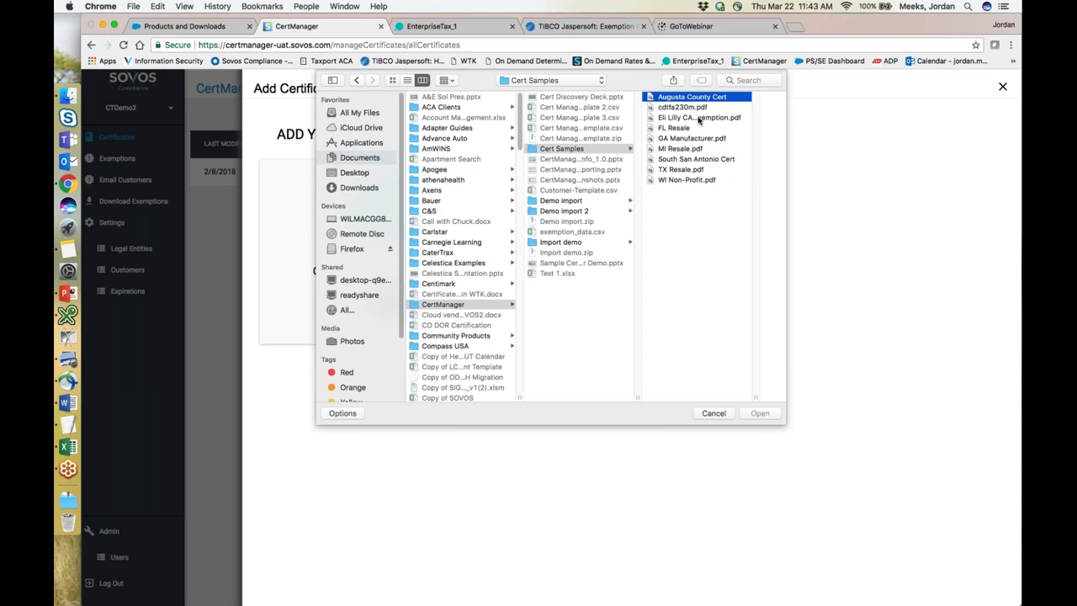
key("super+a")
left_click(757, 413)
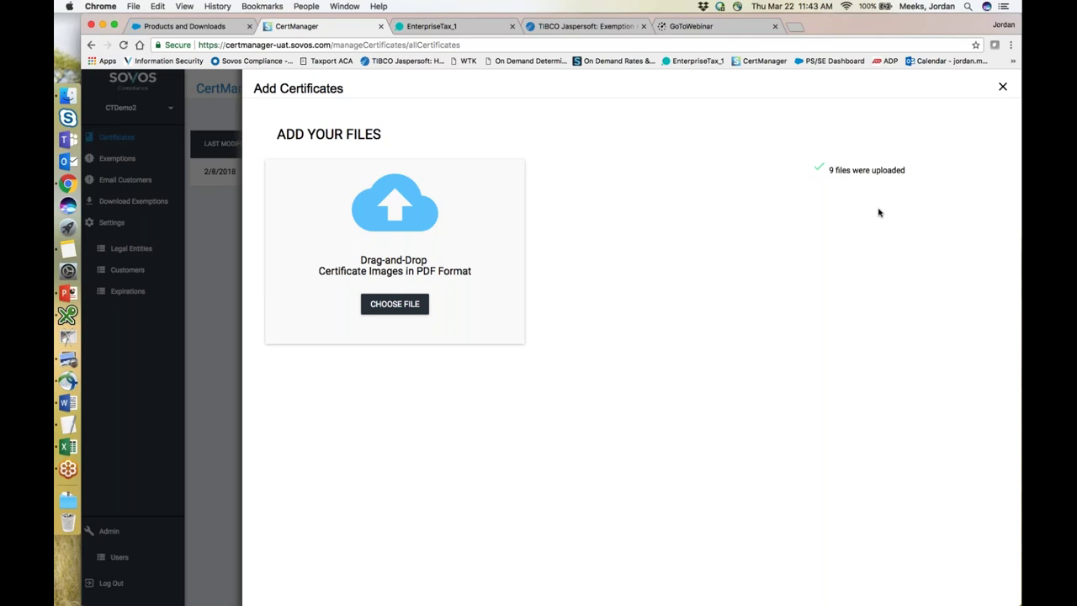
Close the upload panel and open FL Resale.pdf with View/Convert
left_click(1003, 87)
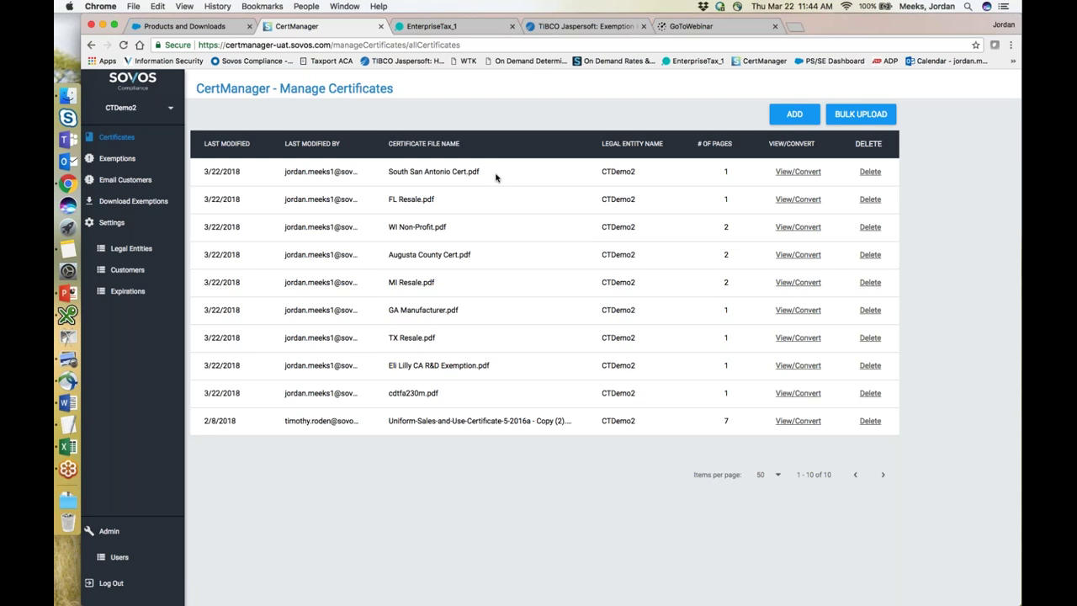
left_click(799, 205)
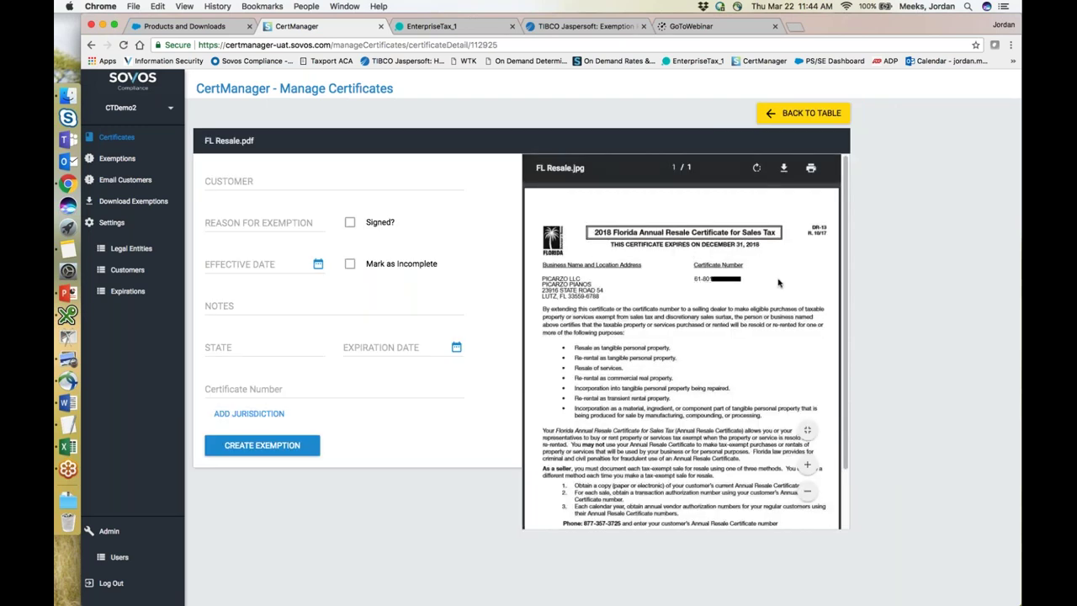
Mark the certificate as a signed Resale exemption for the state of FLORIDA
scroll(789, 282, "down", 3)
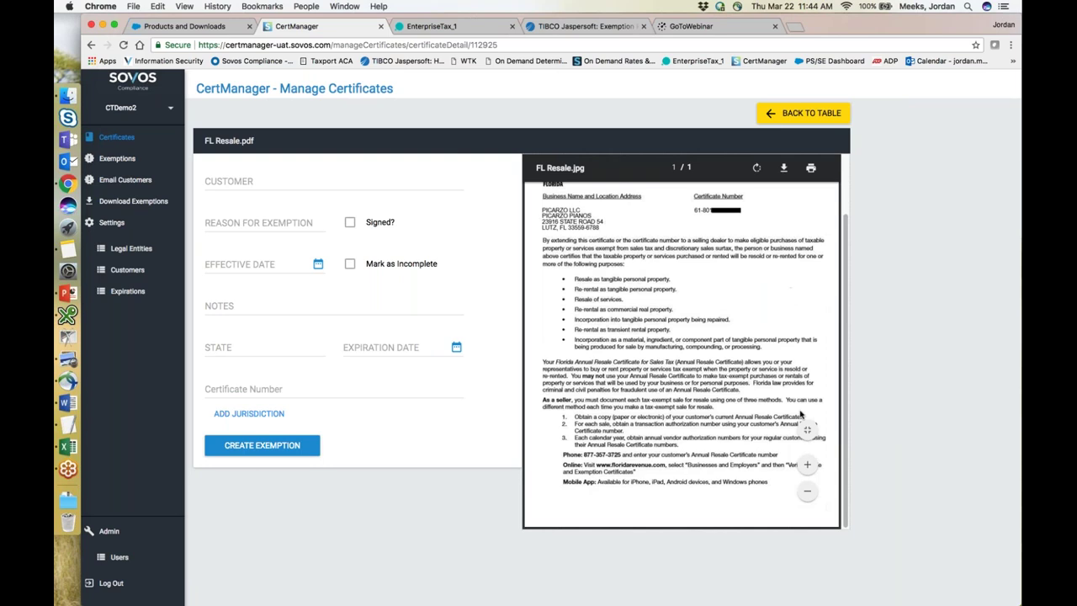
left_click(806, 465)
left_click(807, 464)
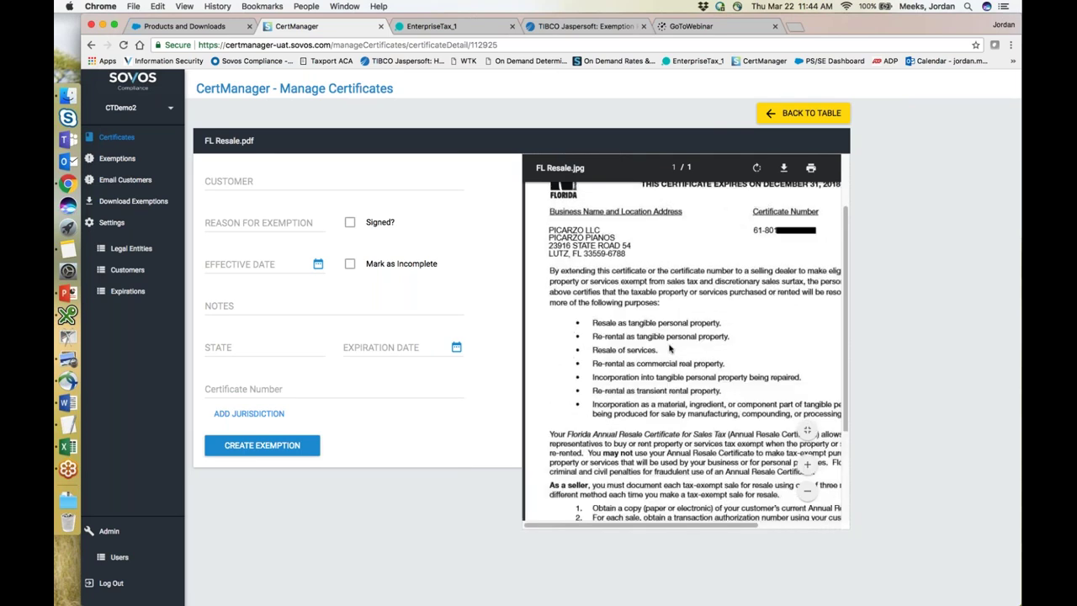
left_click(806, 491)
left_click(806, 491)
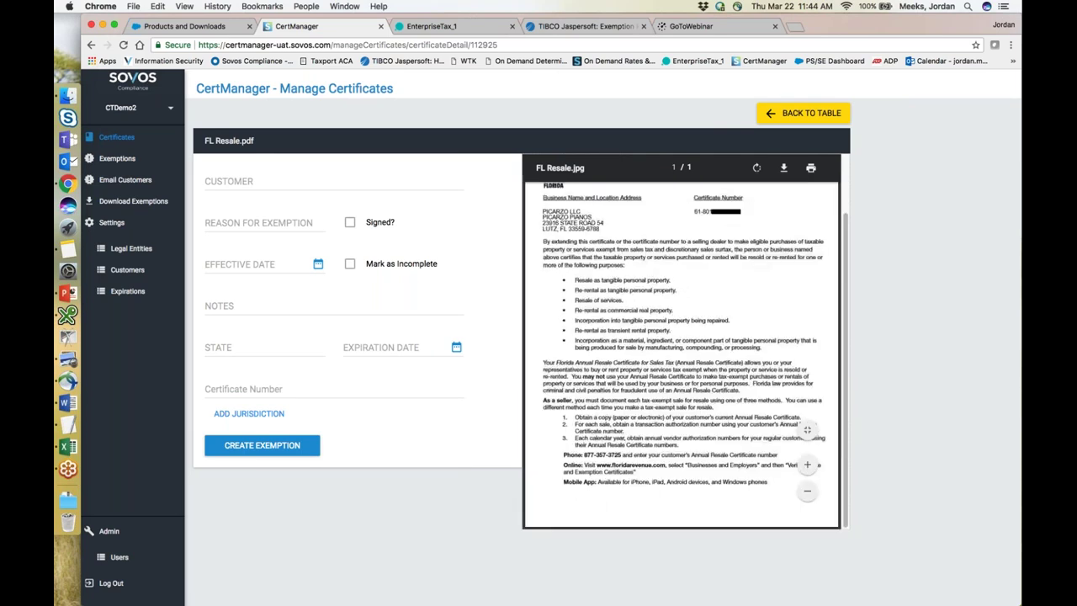
left_click(264, 177)
left_click(264, 222)
scroll(259, 361, "down", 3)
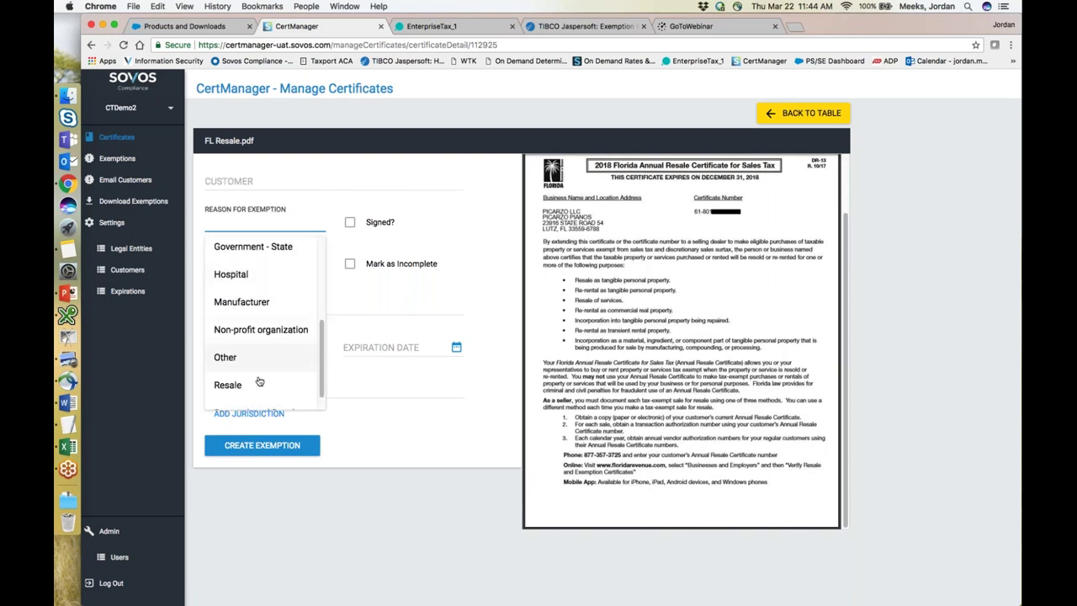
left_click(259, 383)
left_click(350, 223)
left_click(242, 346)
scroll(252, 404, "down", 3)
scroll(252, 404, "down", 2)
left_click(252, 374)
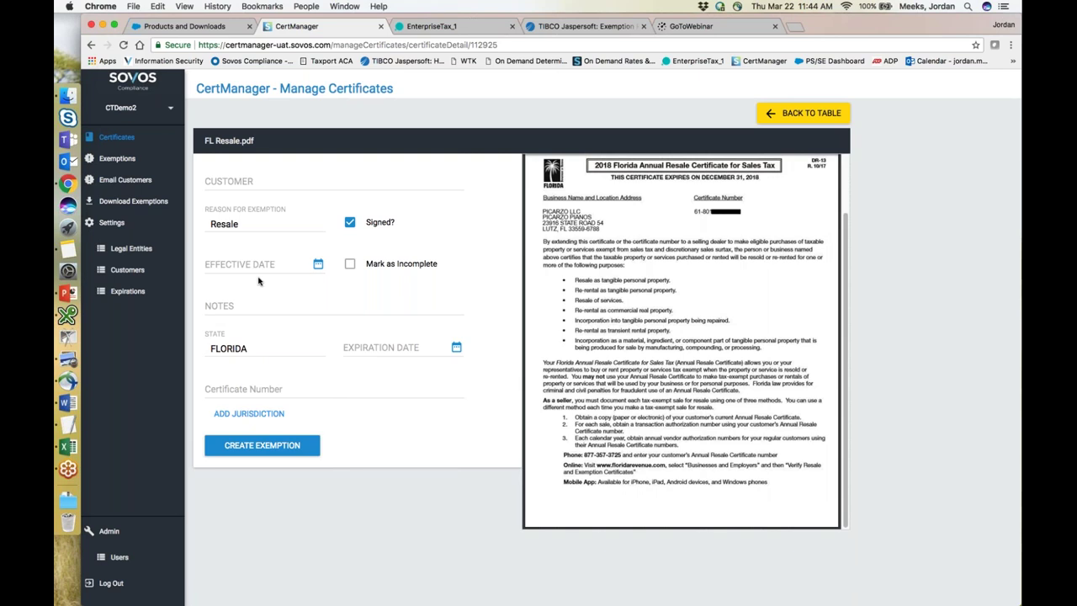
Set effective date 12/31/2017, enter the certificate number, and create the exemption
left_click(259, 278)
left_click(223, 351)
left_click(223, 351)
left_click(223, 350)
left_click(365, 472)
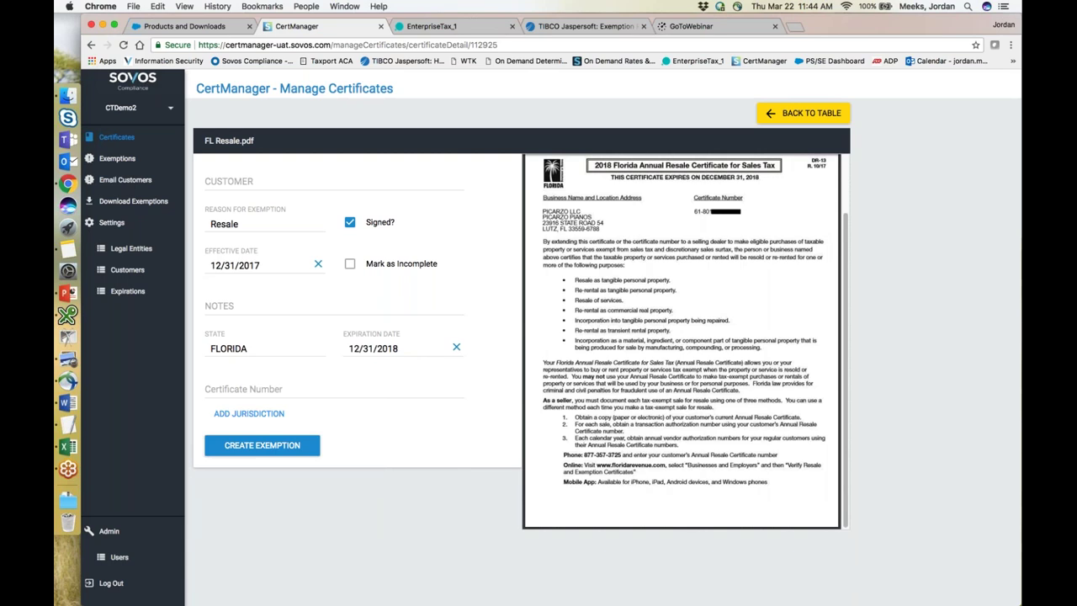
left_click(359, 389)
type("231231")
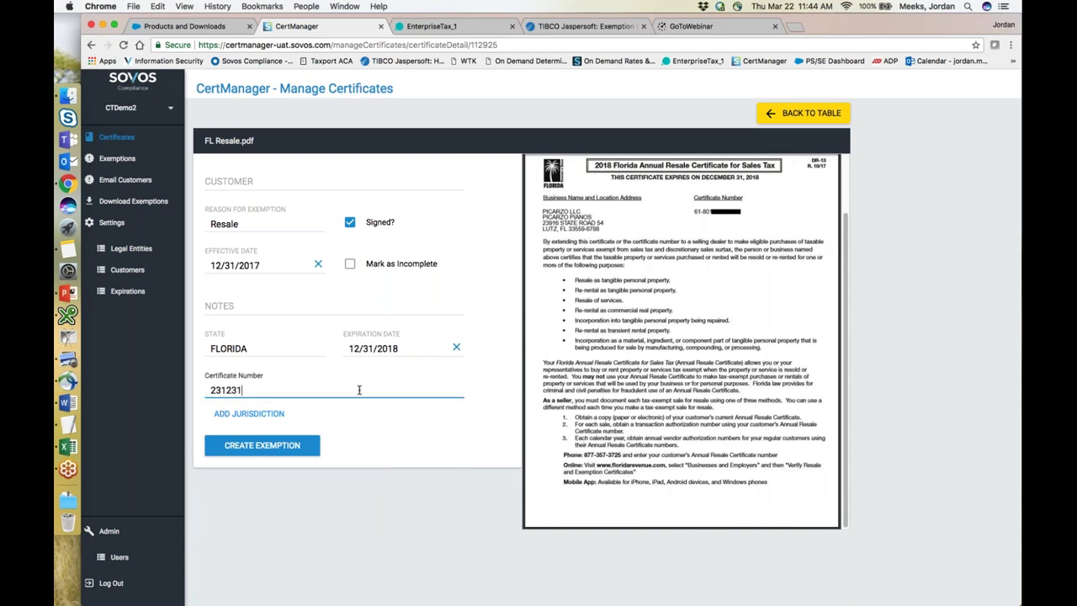
left_click(302, 452)
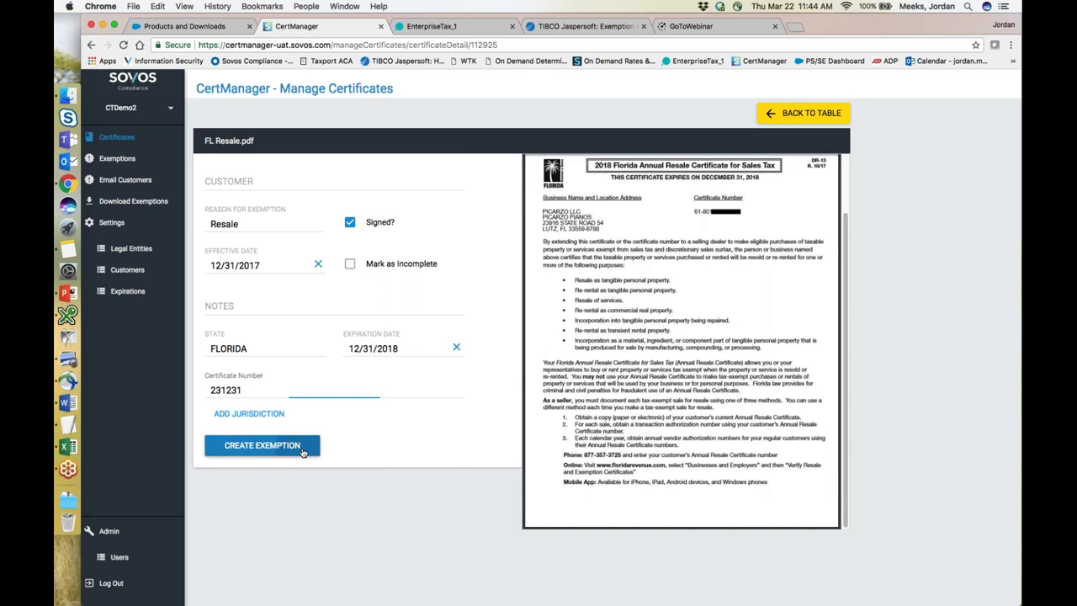
left_click(118, 159)
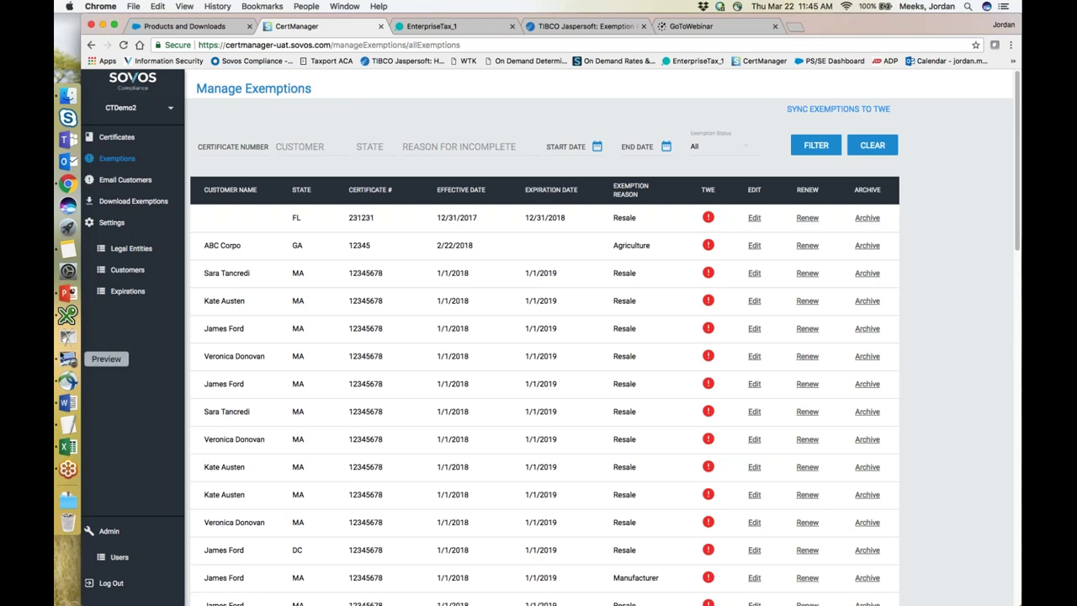
Return to PowerPoint and present the current slide as a full-screen slide show
left_click(67, 292)
left_click(817, 595)
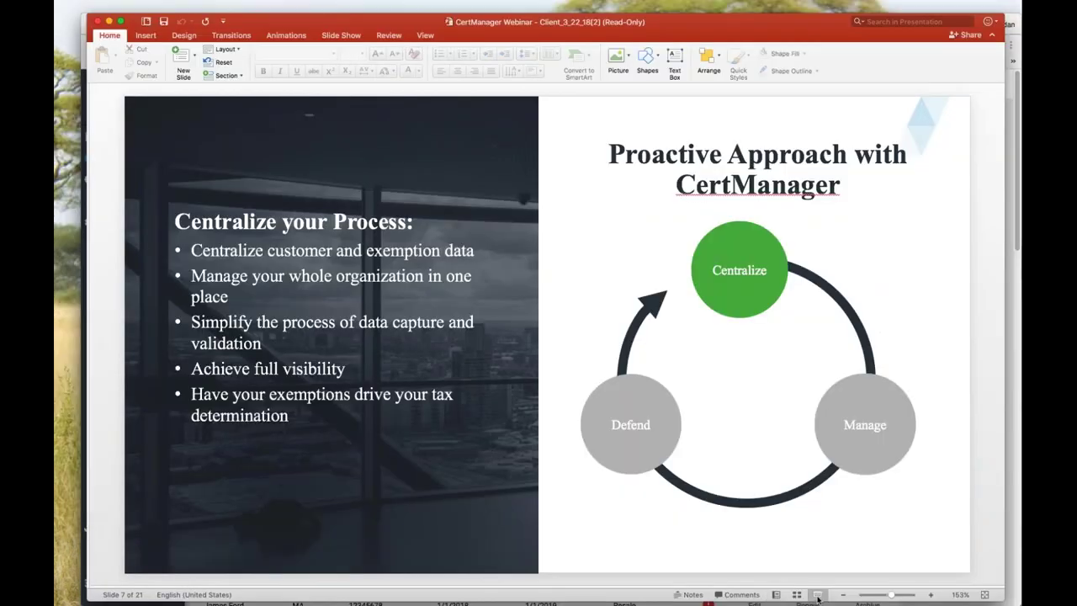